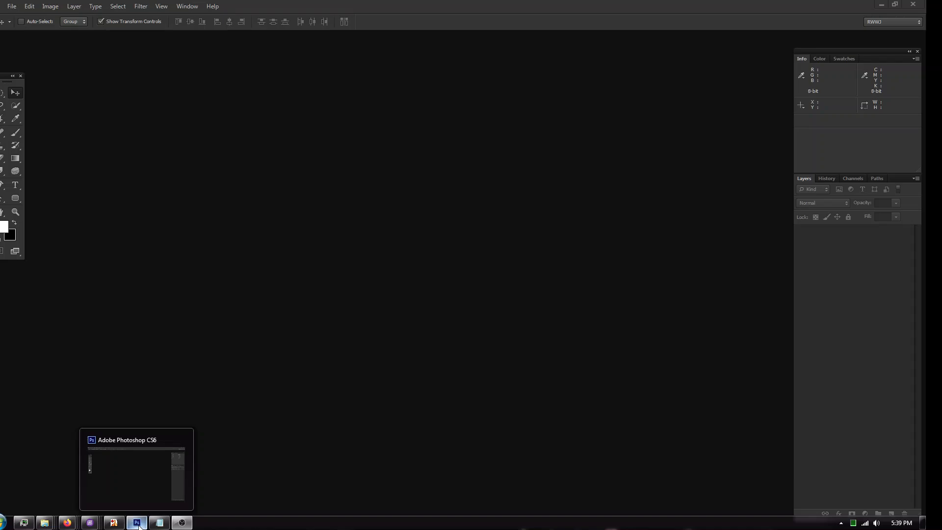
Open 24-07-31-026 - Sunset.tif from the tutorials folder in Photoshop and position its window so the whole image is visible
{"action": "mouse_move", "coordinate": [51, 526]}
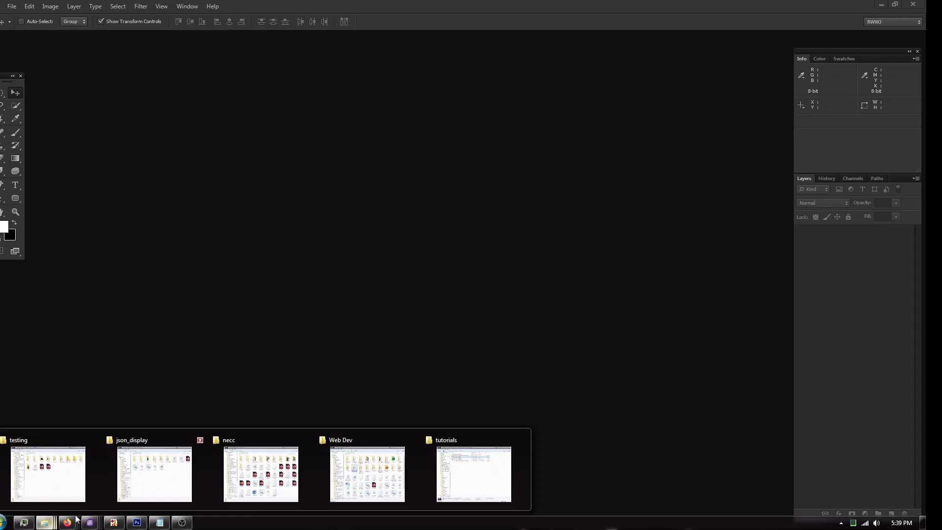
{"action": "left_click", "coordinate": [469, 473]}
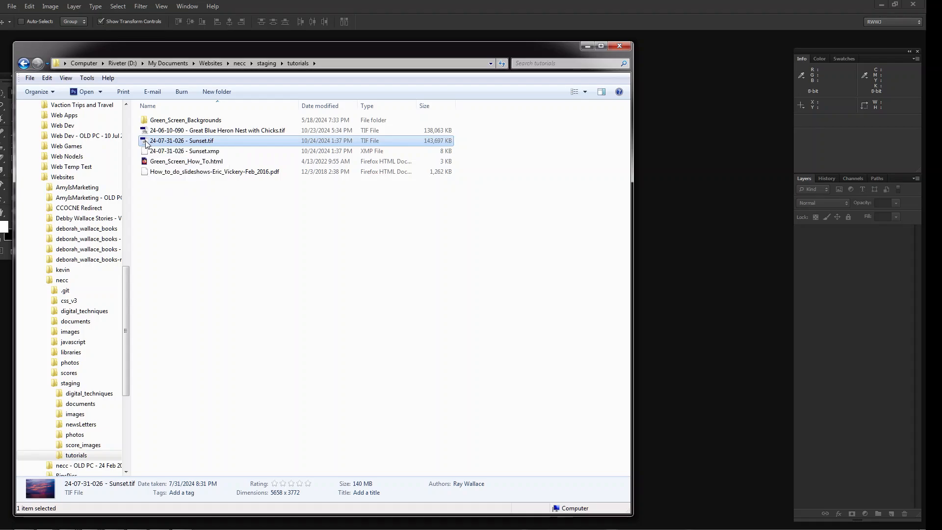
{"action": "left_click_drag", "start_coordinate": [148, 144], "coordinate": [679, 315]}
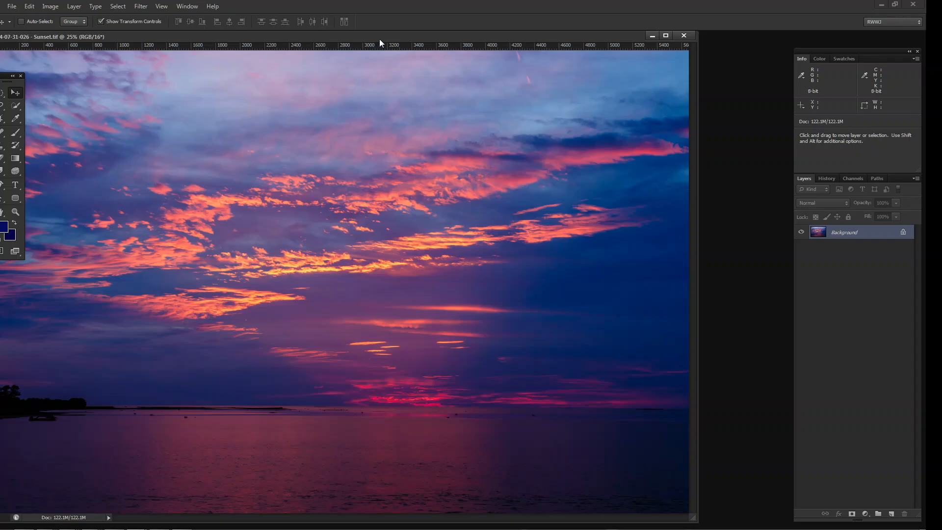
{"action": "left_click_drag", "start_coordinate": [379, 40], "coordinate": [418, 48]}
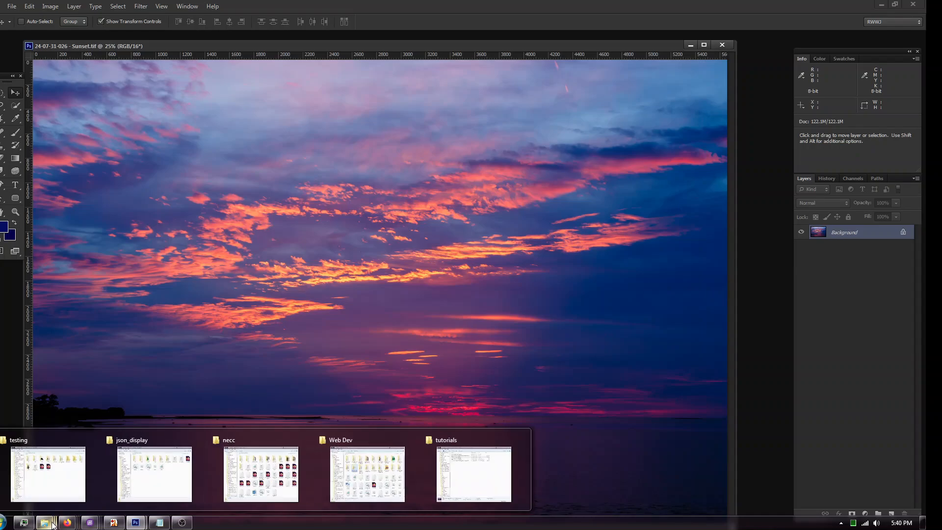
Place 24-06-10-090 - Great Blue Heron Nest with Chicks.tif over the sunset image, scaled to about 104.4% to cover the canvas
{"action": "left_click", "coordinate": [484, 494]}
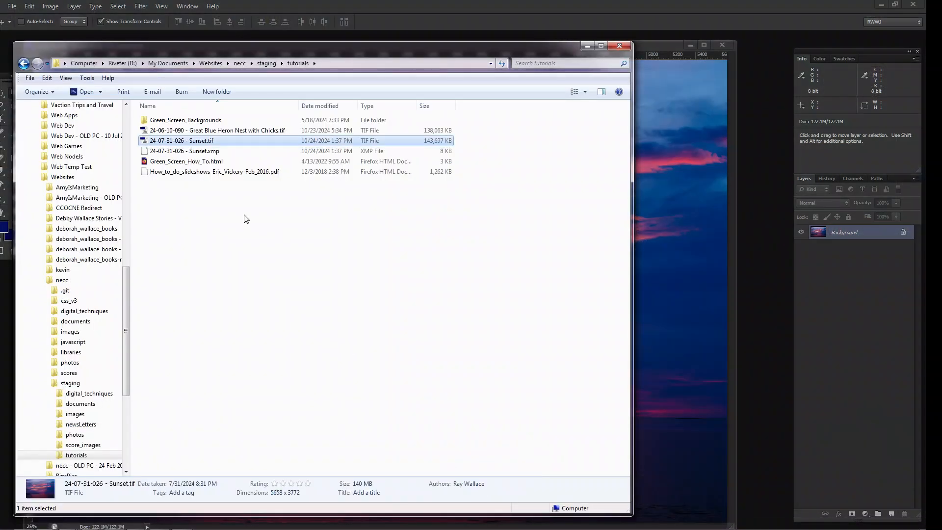
{"action": "left_click_drag", "start_coordinate": [179, 133], "coordinate": [657, 256]}
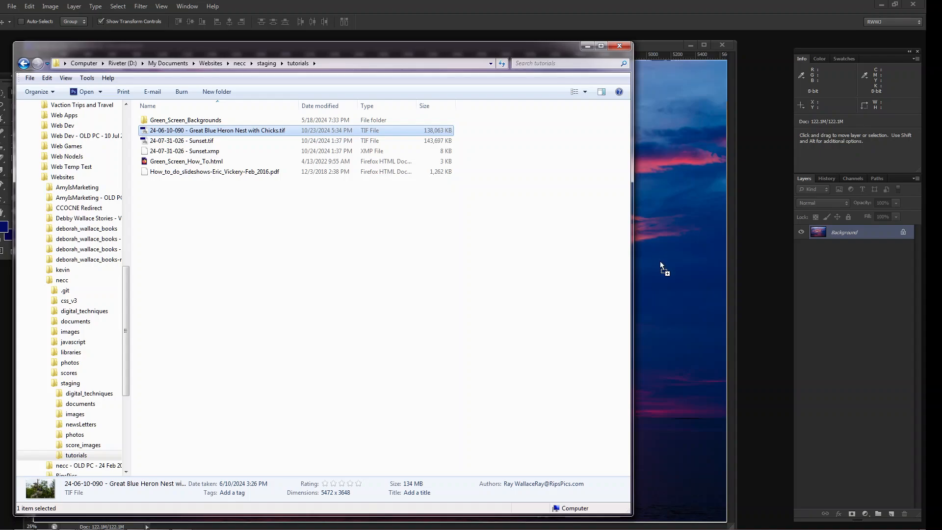
{"action": "left_click_drag", "start_coordinate": [661, 261], "coordinate": [661, 261]}
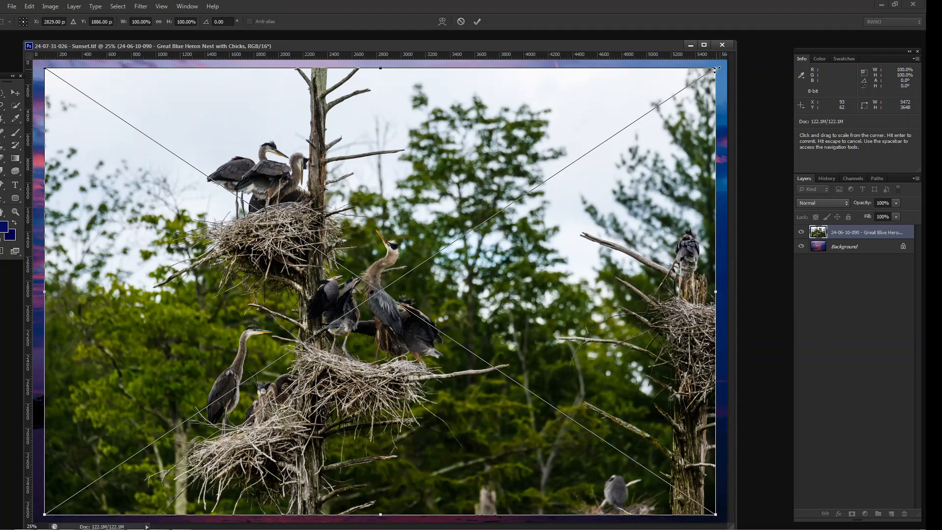
{"action": "left_click_drag", "start_coordinate": [715, 69], "coordinate": [732, 60]}
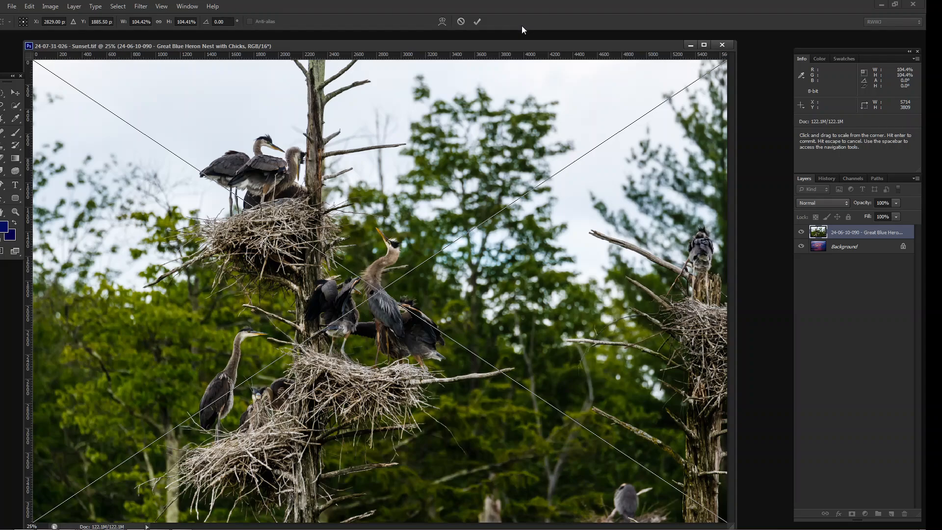
{"action": "left_click", "coordinate": [479, 22]}
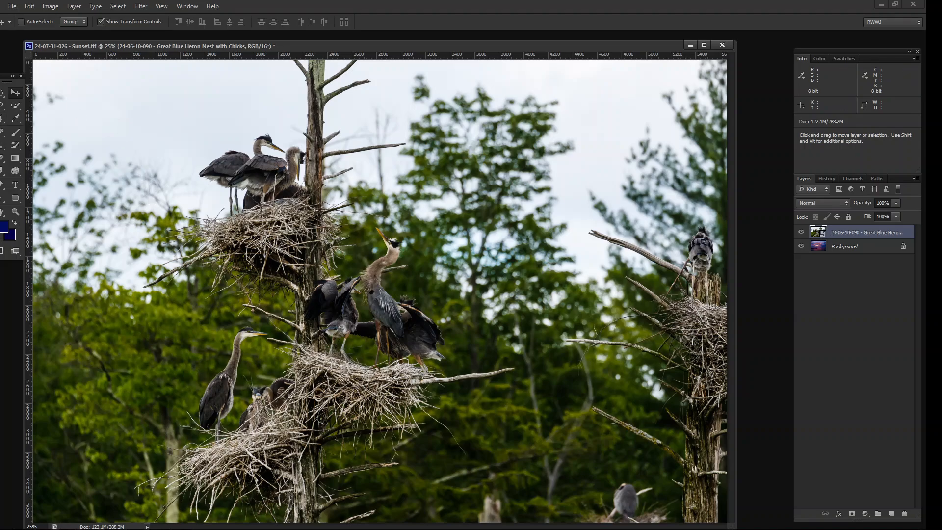
Mask the heron layer with an elliptical selection about 1976 by 2280 px around the upper nest
{"action": "left_click", "coordinate": [1, 96]}
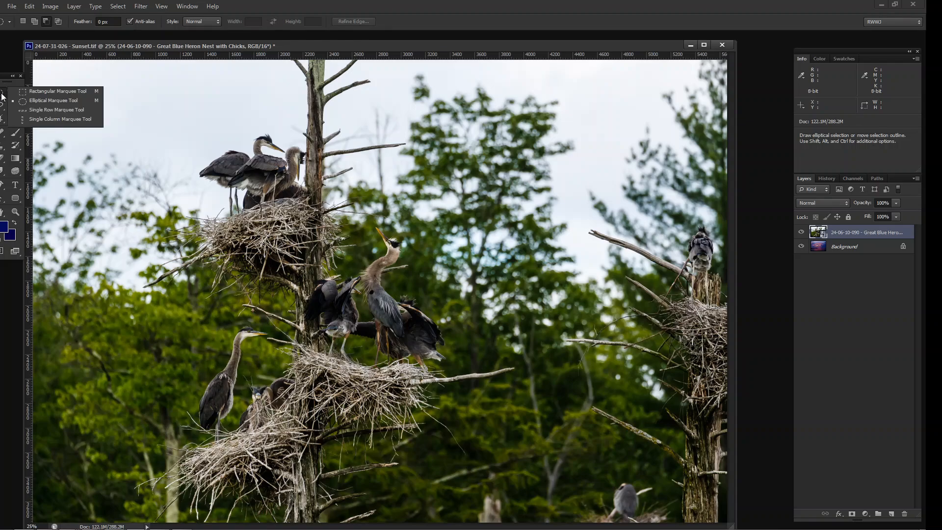
{"action": "left_click", "coordinate": [43, 101]}
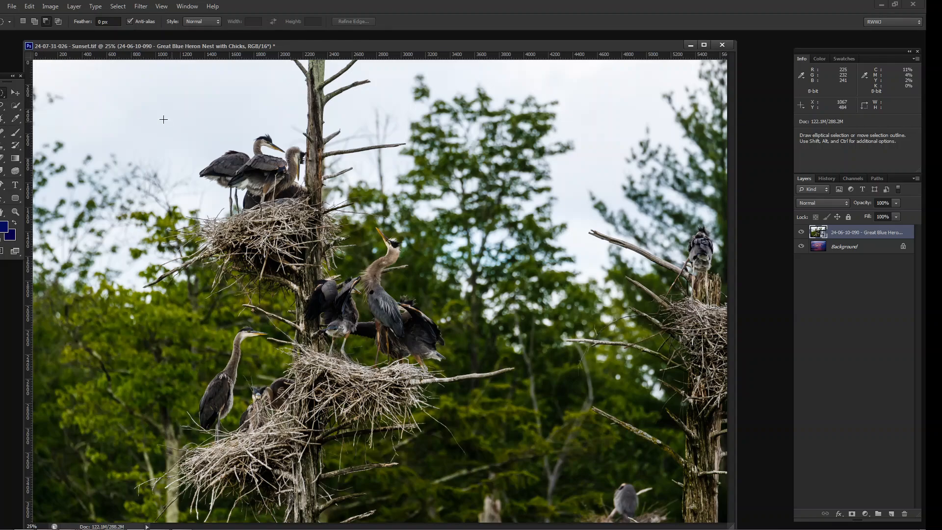
{"action": "left_click_drag", "start_coordinate": [184, 129], "coordinate": [419, 402]}
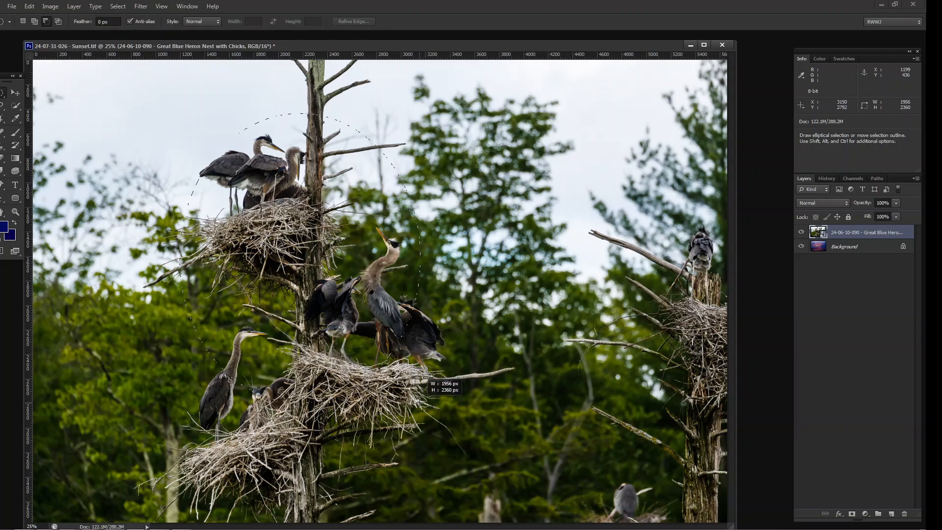
{"action": "left_click_drag", "start_coordinate": [419, 403], "coordinate": [422, 394]}
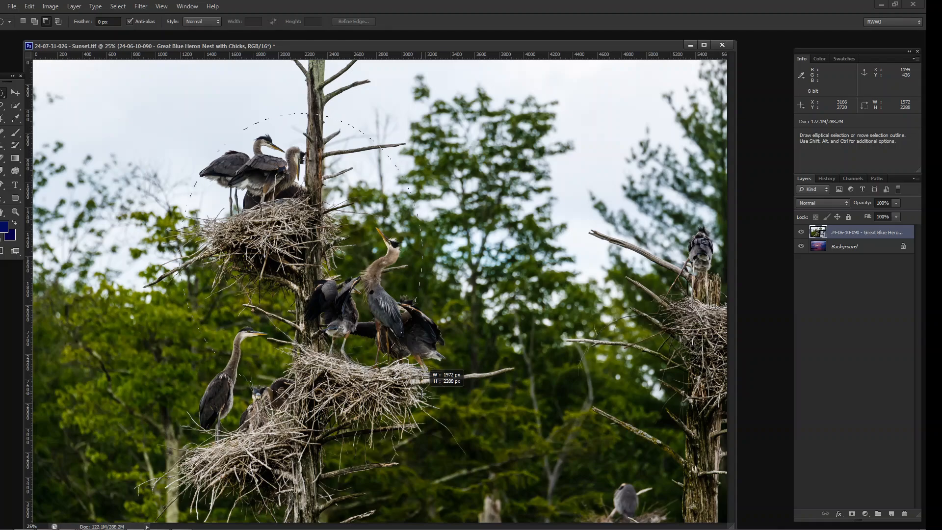
{"action": "left_click_drag", "start_coordinate": [423, 392], "coordinate": [423, 393]}
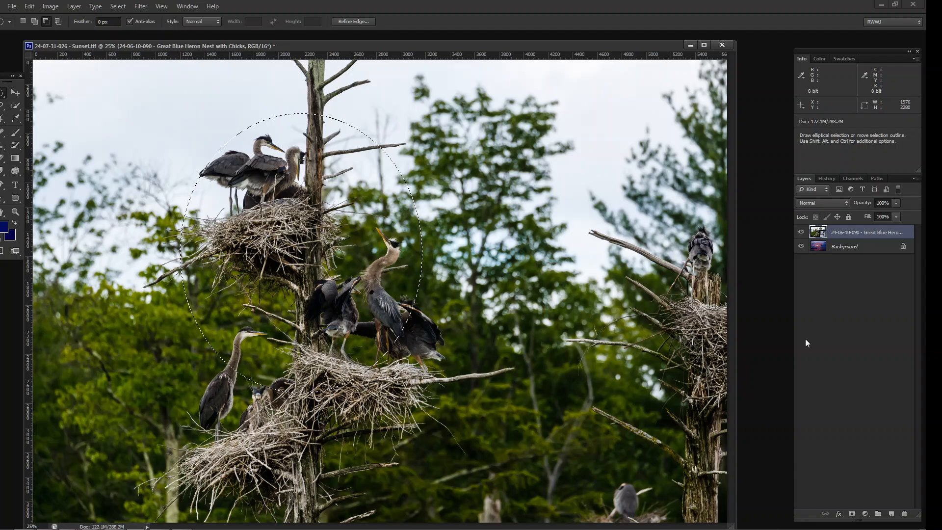
{"action": "left_click", "coordinate": [852, 514]}
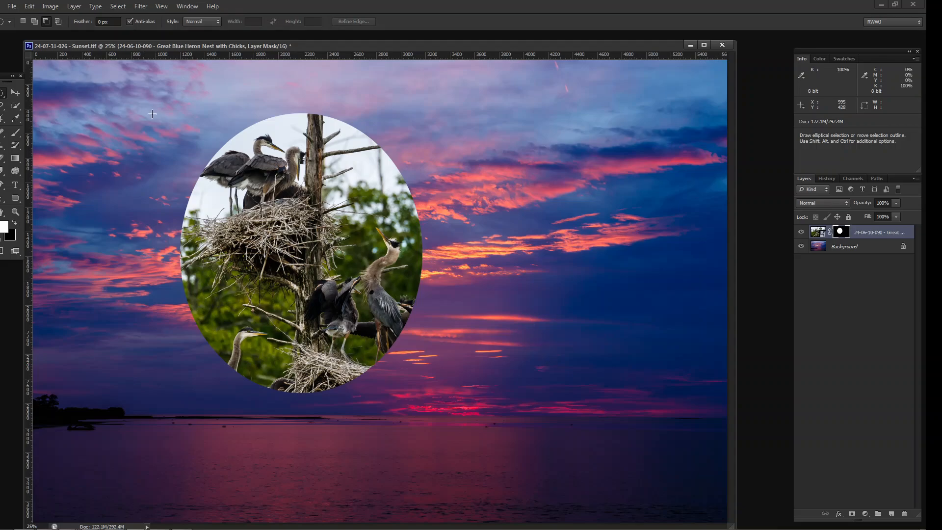
Add the text "Photography" at 220 pt in DaunPenh over the water, and shift it slightly up and left beneath the oval
{"action": "left_click", "coordinate": [15, 186]}
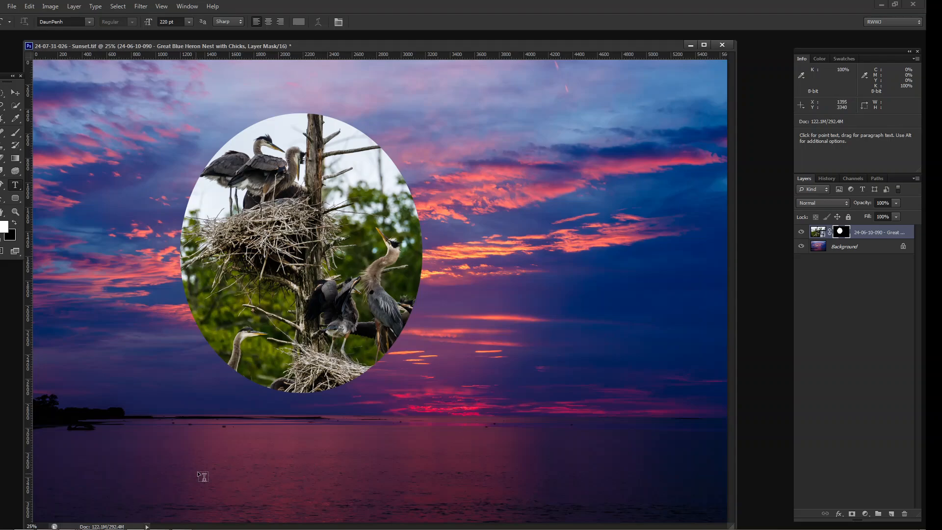
{"action": "left_click", "coordinate": [171, 491]}
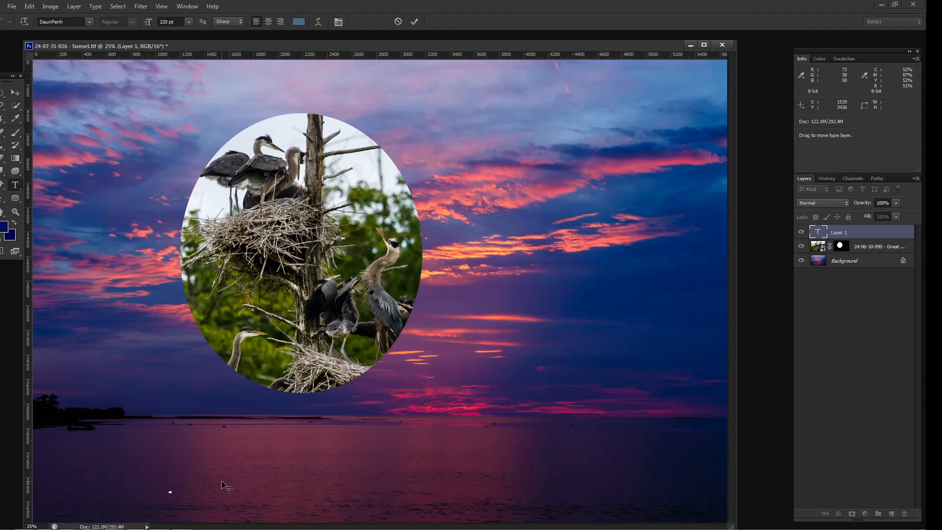
{"action": "type", "text": "Pho"}
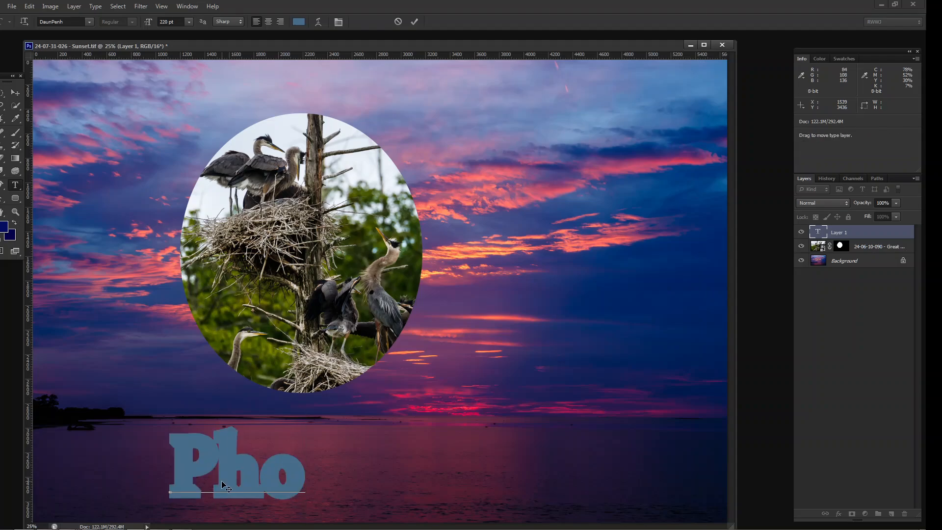
{"action": "type", "text": "tog"}
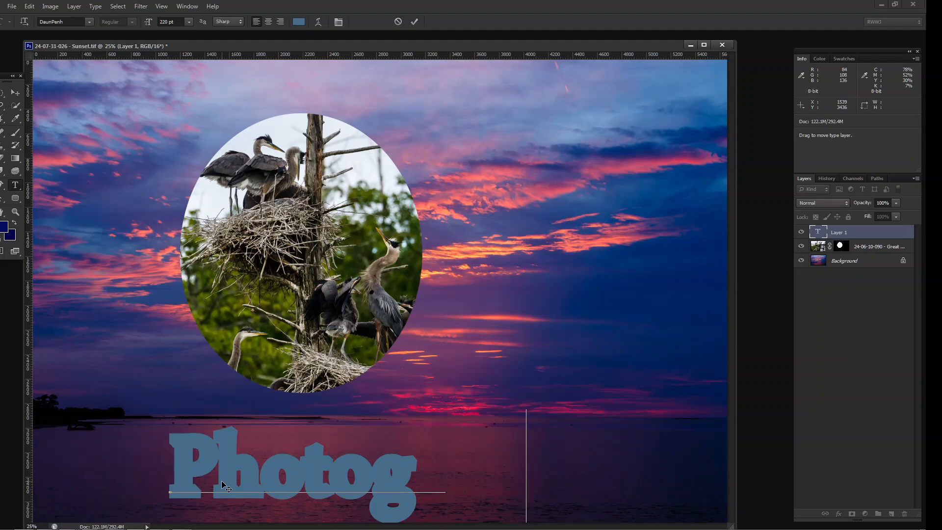
{"action": "type", "text": "raphy"}
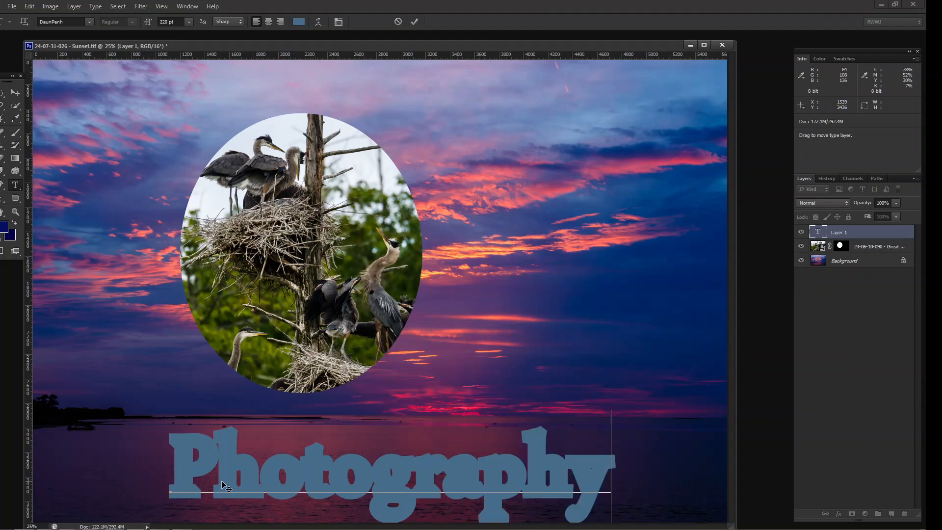
{"action": "left_click", "coordinate": [418, 23]}
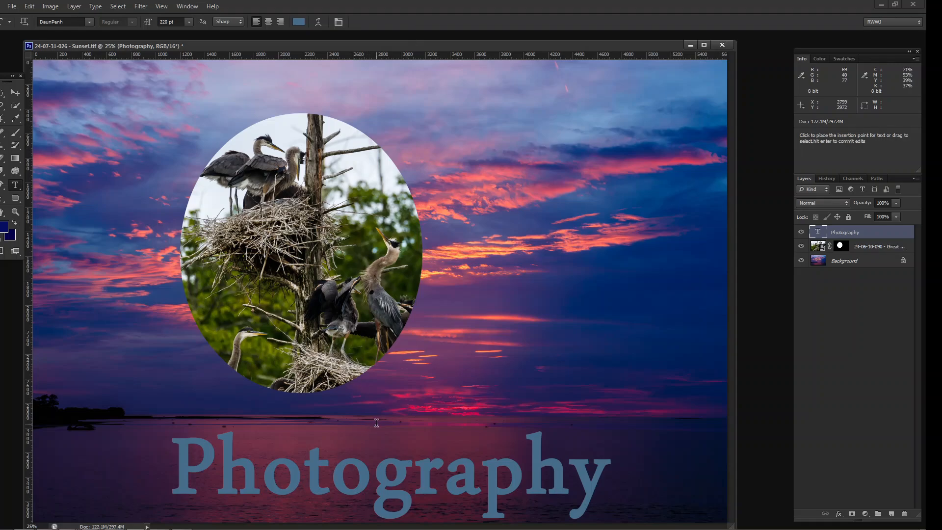
{"action": "key", "text": "v"}
{"action": "left_click_drag", "start_coordinate": [381, 410], "coordinate": [372, 396]}
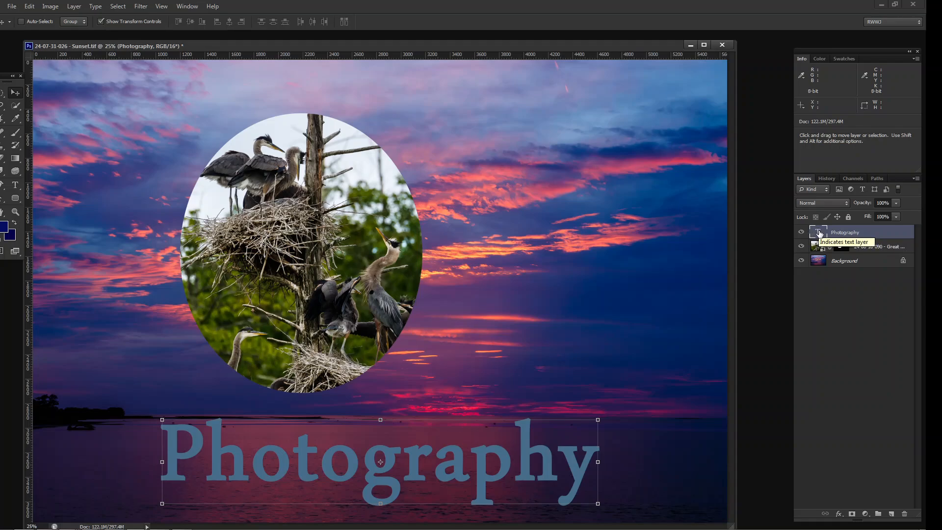
Load the outline of the "Photography" text as a selection and hide the text layer
{"action": "left_click_drag", "start_coordinate": [819, 234], "coordinate": [820, 235]}
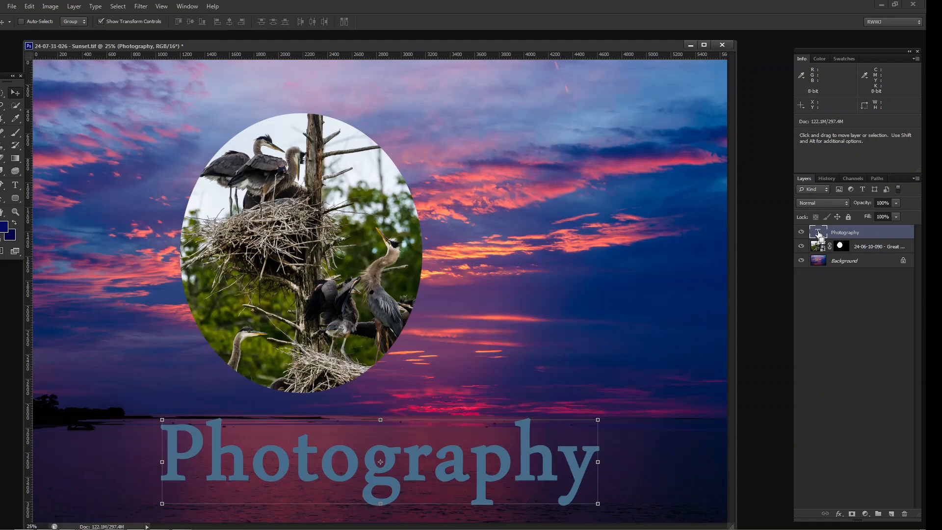
{"action": "left_click", "coordinate": [819, 234], "text": "ctrl"}
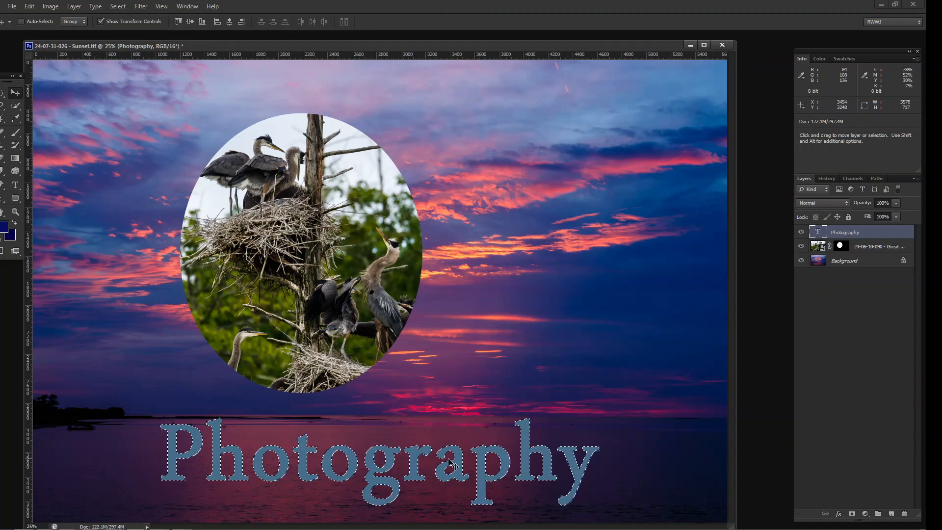
{"action": "left_click", "coordinate": [802, 233]}
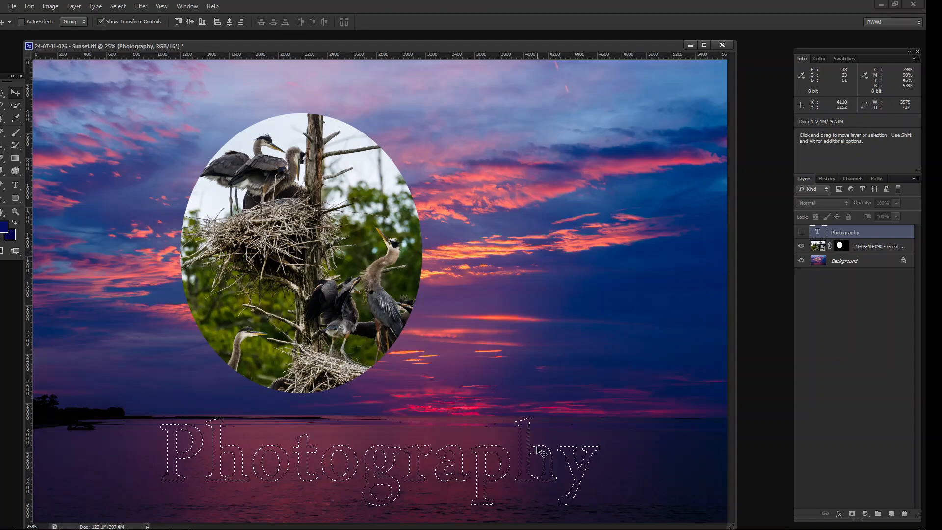
Fill the text-shaped selection with white on the heron layer's mask, and deselect
{"action": "left_click", "coordinate": [843, 247]}
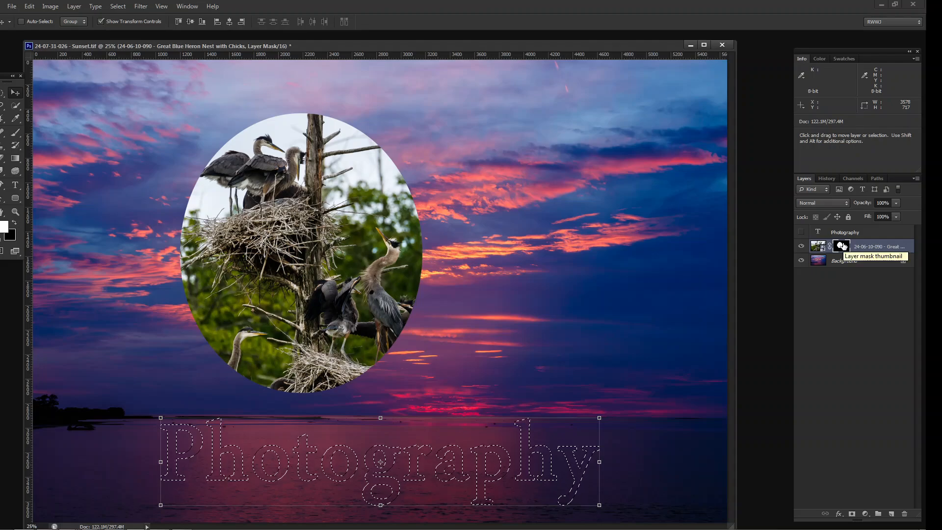
{"action": "left_click_drag", "start_coordinate": [842, 245], "coordinate": [843, 247]}
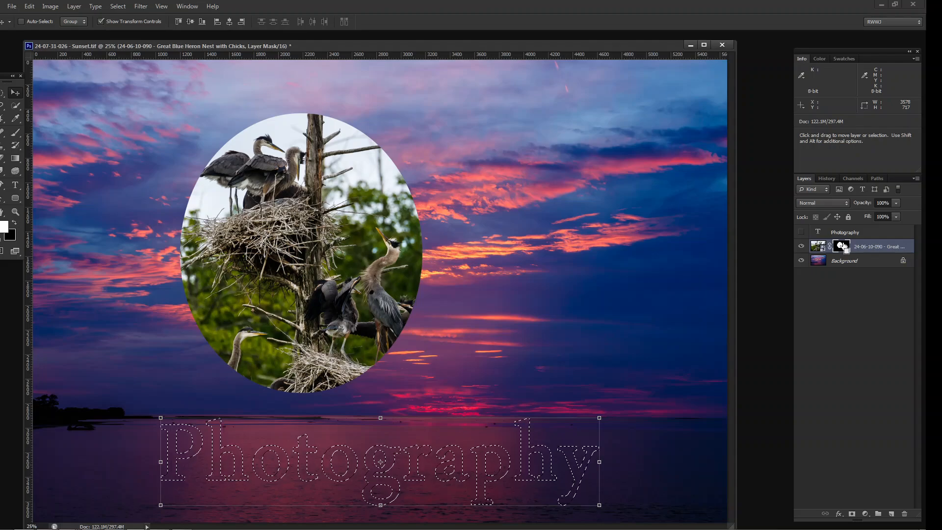
{"action": "key", "text": "alt+BackSpace"}
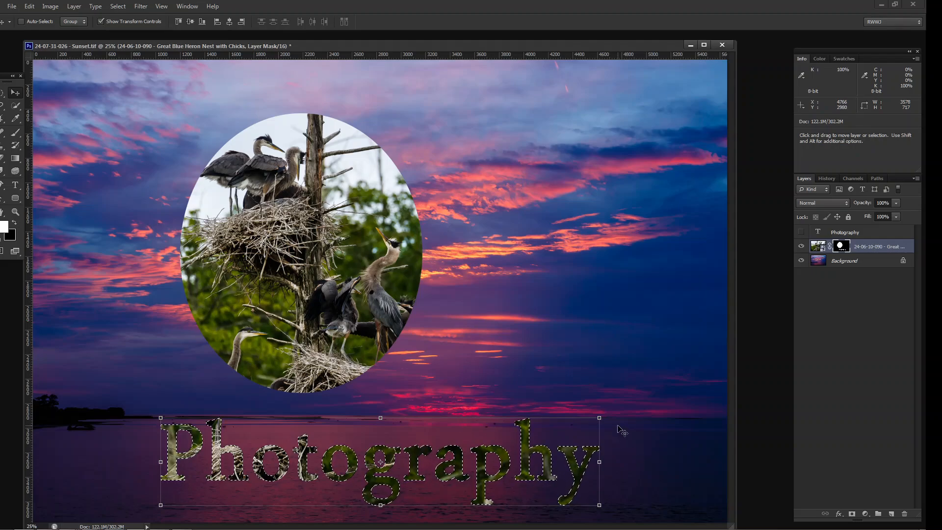
{"action": "key", "text": "ctrl+d"}
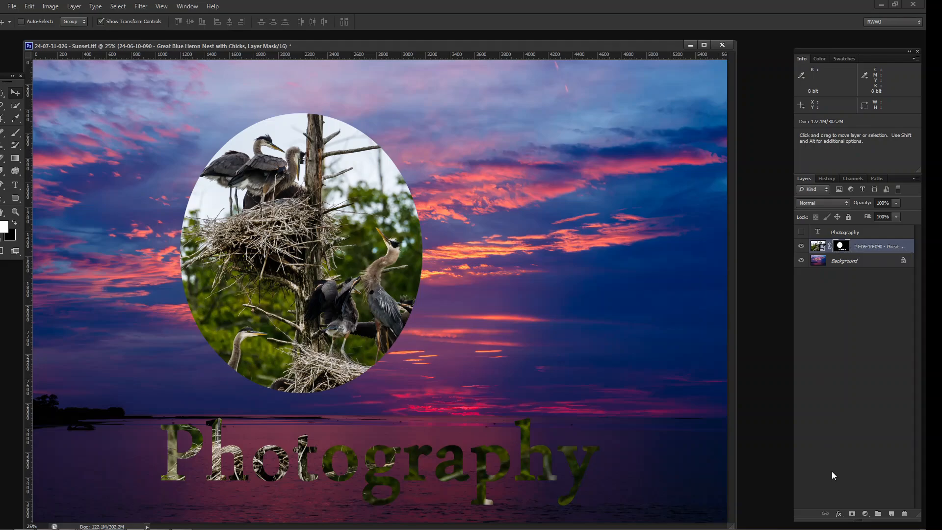
Apply a Bevel & Emboss effect to the heron layer with a size of 40 px and increased depth
{"action": "left_click", "coordinate": [840, 515]}
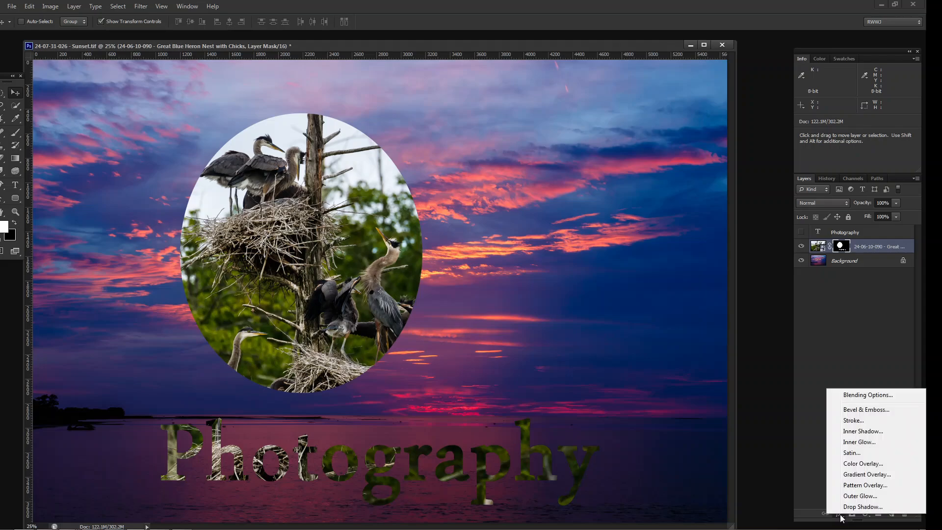
{"action": "left_click", "coordinate": [869, 411]}
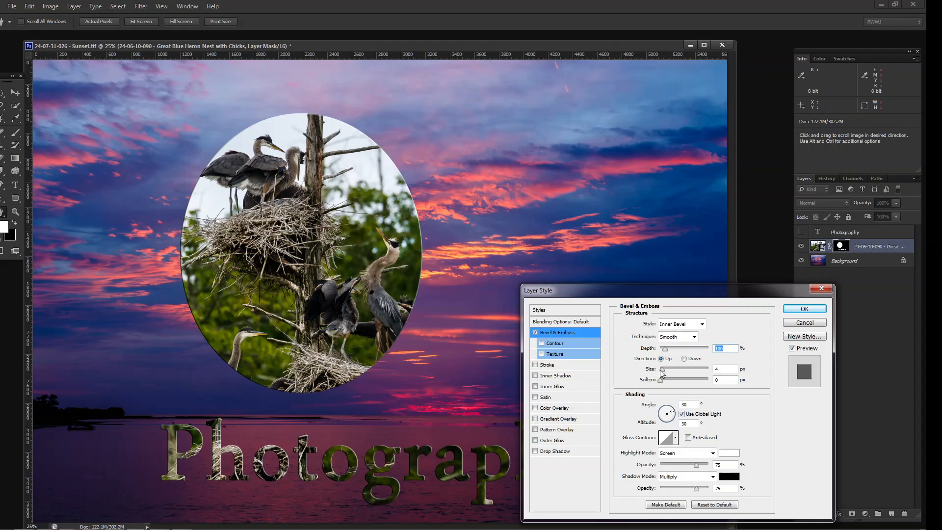
{"action": "left_click_drag", "start_coordinate": [662, 369], "coordinate": [672, 369]}
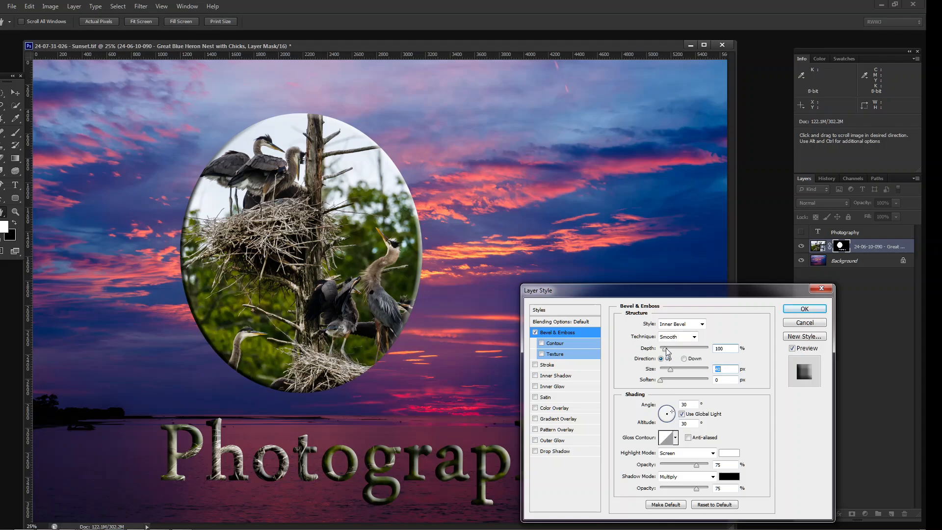
{"action": "left_click_drag", "start_coordinate": [664, 349], "coordinate": [670, 353]}
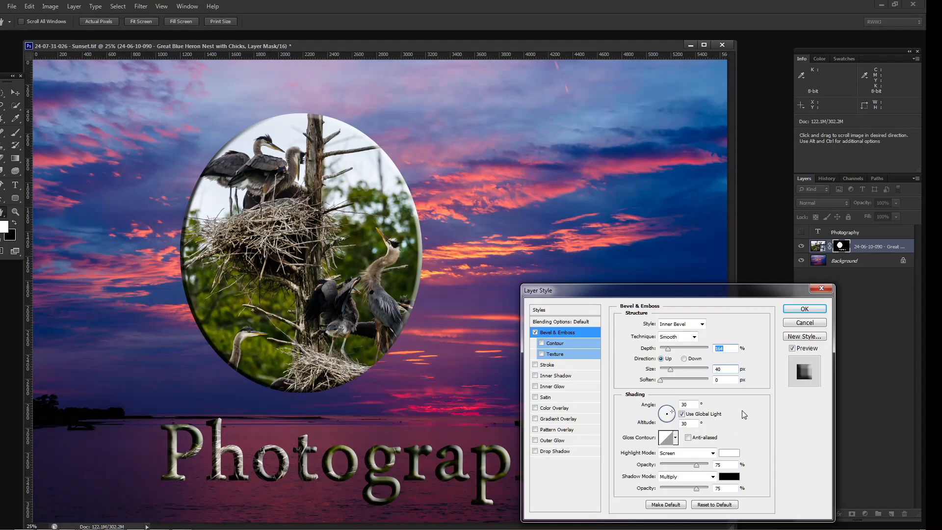
{"action": "left_click", "coordinate": [799, 311]}
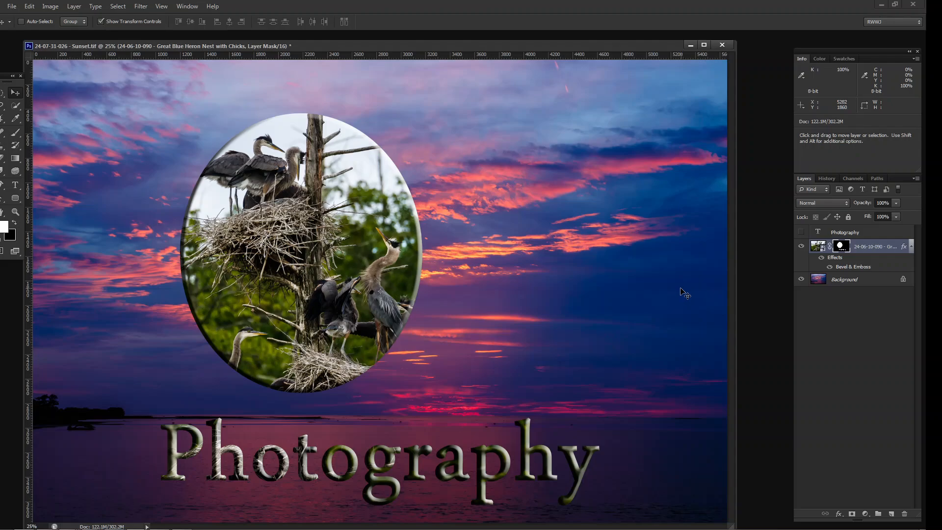
Save the layered TIFF with LZW compression, and save a JPEG copy named 24-07-31-026 - Sunset.jpg at High quality with Baseline ("Standard") format
{"action": "key", "text": "ctrl+s"}
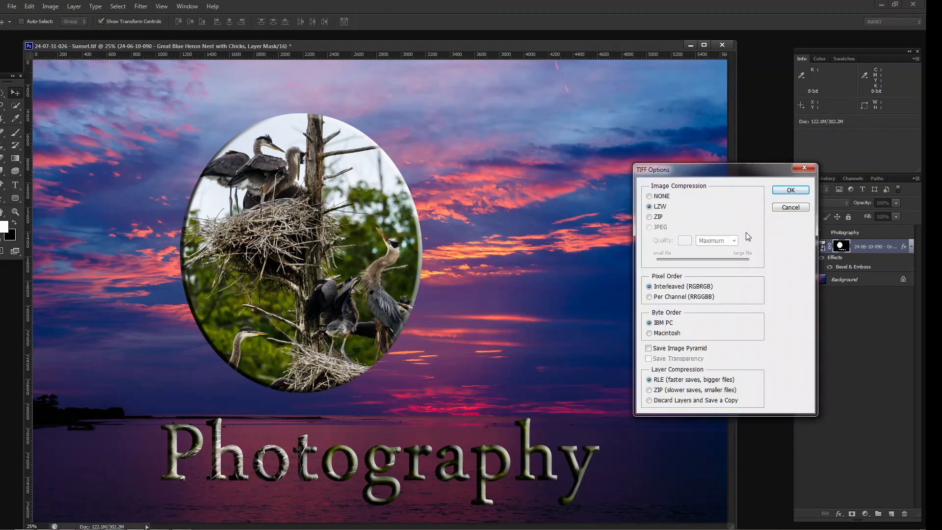
{"action": "left_click", "coordinate": [791, 190]}
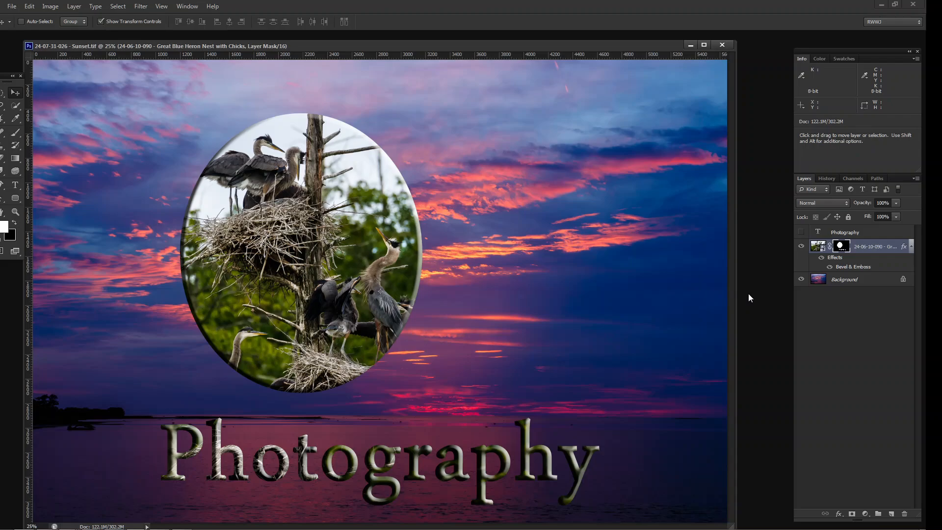
{"action": "key", "text": "shift"}
{"action": "key", "text": "ctrl+shift+s"}
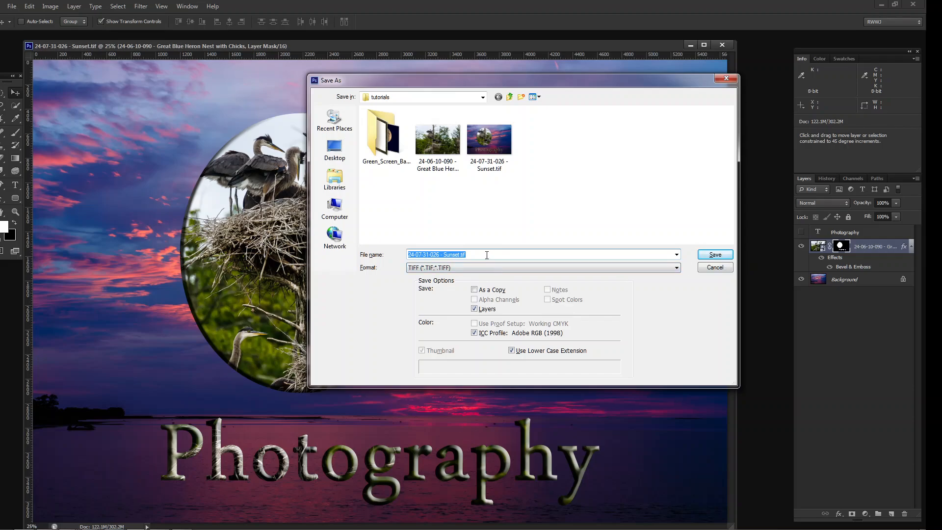
{"action": "left_click", "coordinate": [454, 269]}
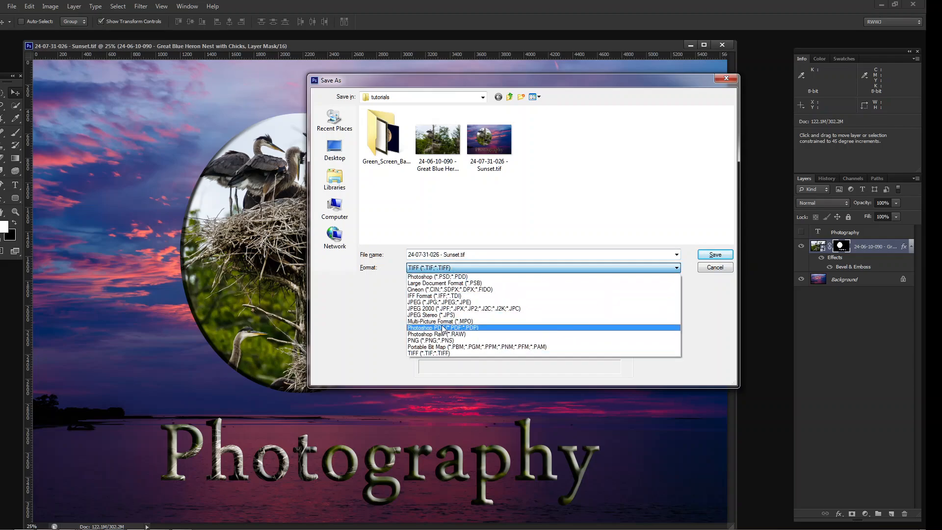
{"action": "left_click", "coordinate": [457, 302]}
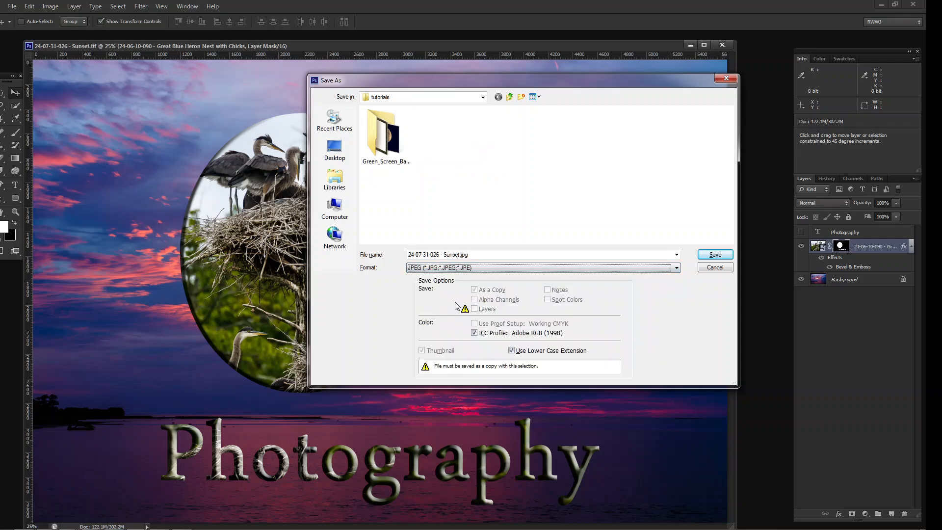
{"action": "left_click", "coordinate": [716, 255]}
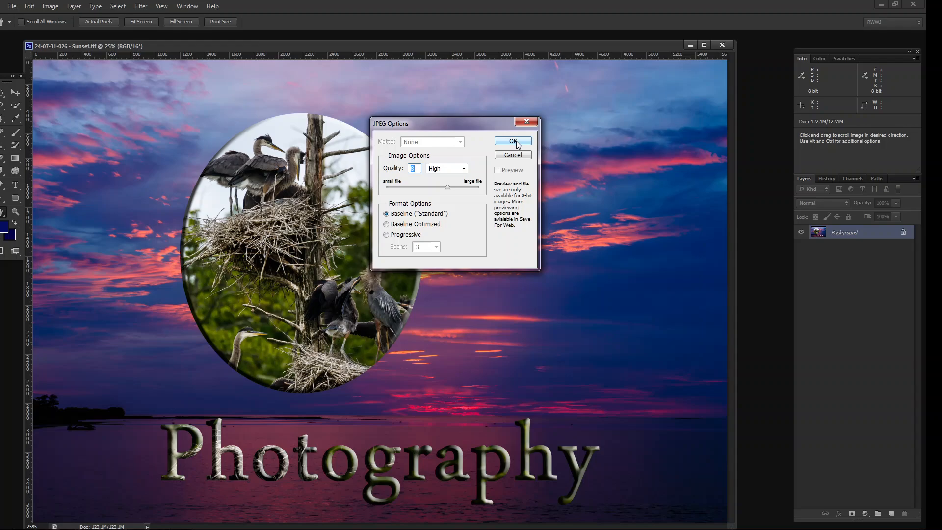
{"action": "left_click", "coordinate": [514, 142]}
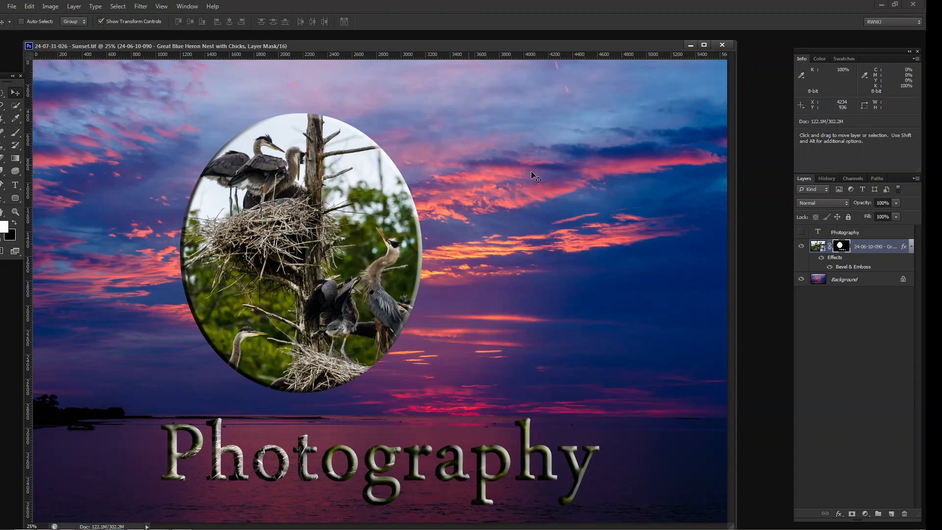
Lasso a freehand heart about 1470 by 1600 px in the sky beside the oval, and fill it with white on the heron layer's mask
{"action": "left_click", "coordinate": [1, 106]}
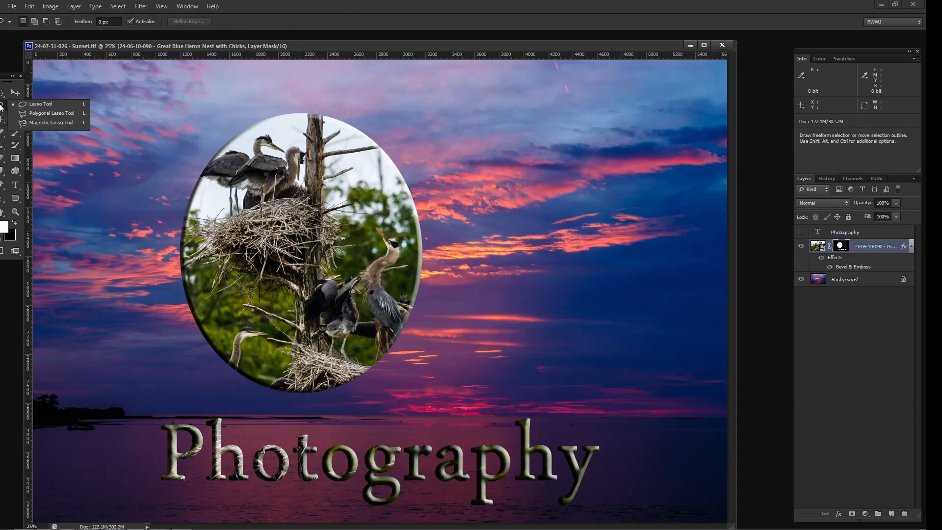
{"action": "left_click", "coordinate": [37, 105]}
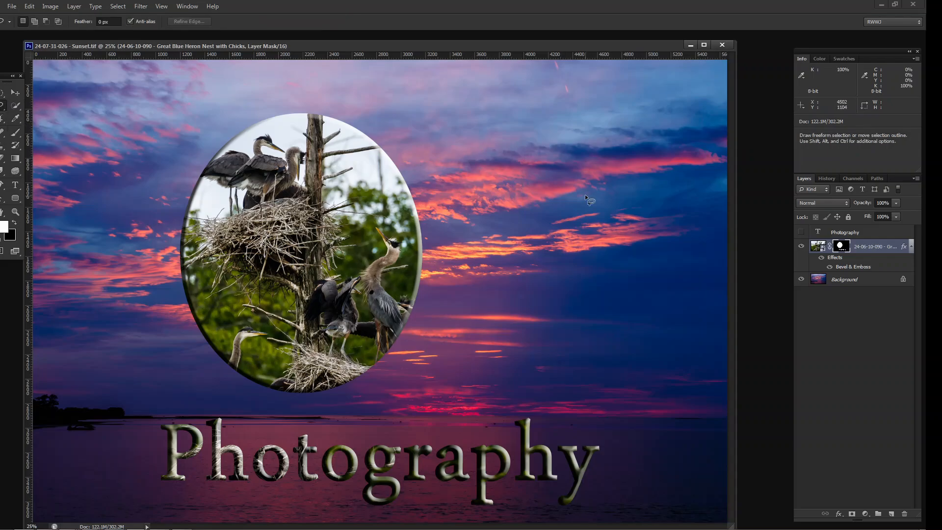
{"action": "mouse_move", "coordinate": [576, 210]}
{"action": "left_mouse_down"}
{"action": "mouse_move", "coordinate": [527, 150]}
{"action": "mouse_move", "coordinate": [506, 144]}
{"action": "mouse_move", "coordinate": [491, 155]}
{"action": "mouse_move", "coordinate": [489, 199]}
{"action": "mouse_move", "coordinate": [585, 328]}
{"action": "mouse_move", "coordinate": [615, 334]}
{"action": "mouse_move", "coordinate": [663, 218]}
{"action": "mouse_move", "coordinate": [656, 155]}
{"action": "mouse_move", "coordinate": [640, 141]}
{"action": "mouse_move", "coordinate": [605, 167]}
{"action": "mouse_move", "coordinate": [577, 211]}
{"action": "left_mouse_up"}
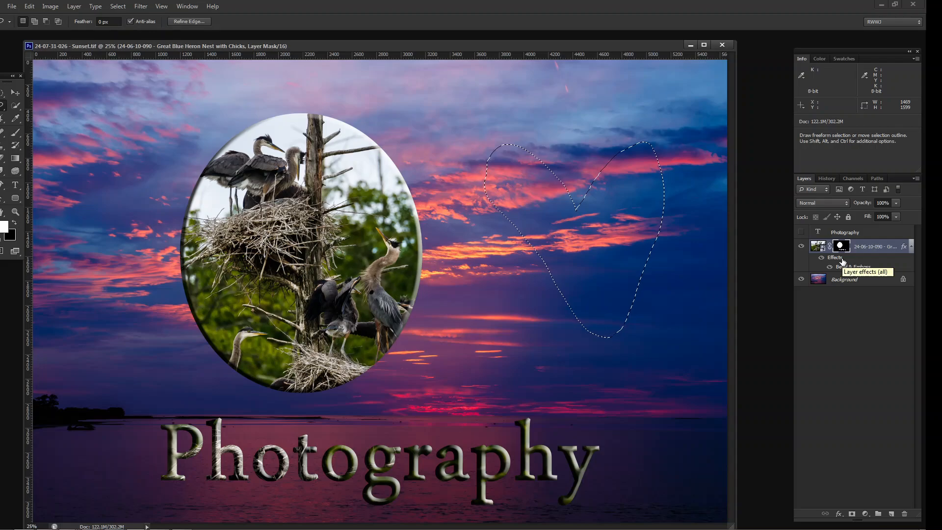
{"action": "key", "text": "alt+BackSpace"}
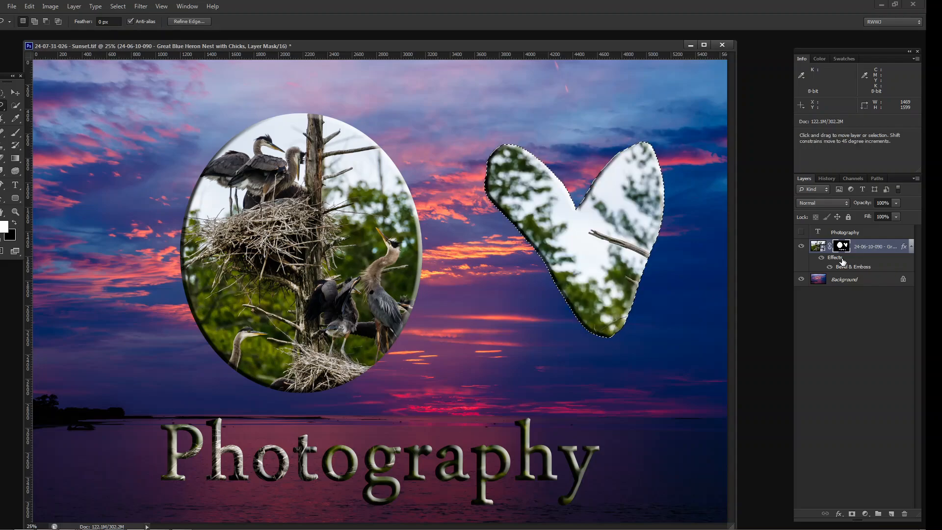